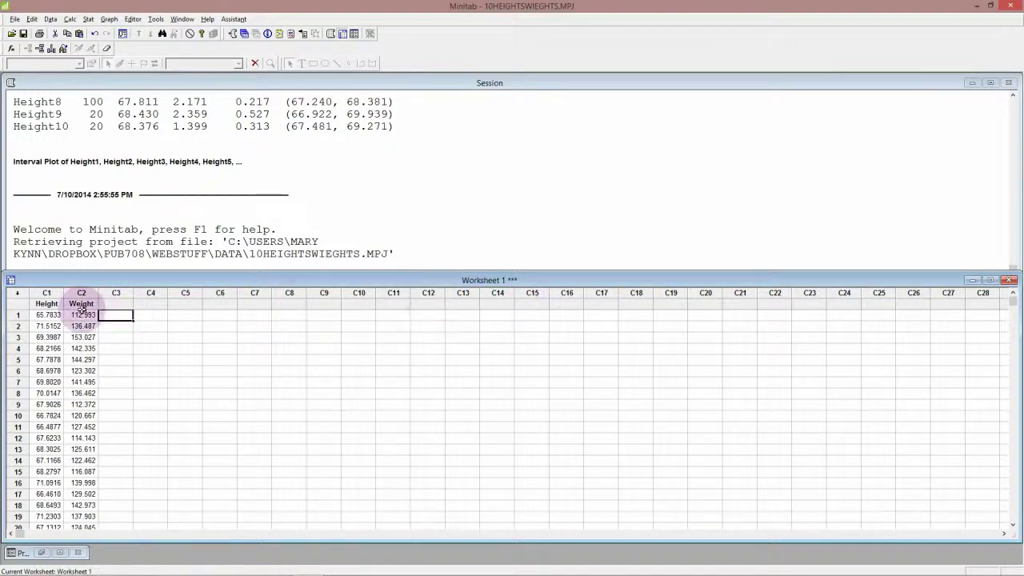
Clear the empty worksheet columns C3 through C16.
drag(112, 310, 571, 453)
drag(567, 309, 108, 305)
key(Delete)
scroll(157, 384, down, 20)
scroll(126, 409, up, 3)
scroll(128, 408, up, 20)
scroll(146, 404, up, 6)
Start a With Regression scatterplot with Weight as Y and Height as X.
click(108, 19)
click(108, 19)
click(109, 20)
click(120, 31)
click(529, 260)
click(520, 362)
click(502, 232)
click(410, 229)
double_click(409, 230)
click(533, 231)
double_click(411, 223)
click(537, 237)
click(502, 239)
Confirm the linear regression line in Data View and create the scatterplot.
click(609, 304)
click(457, 211)
click(422, 210)
click(457, 210)
drag(514, 194, 711, 159)
click(731, 342)
click(551, 365)
drag(255, 85, 730, 104)
Set up a regression of Weight with Height as the predictor.
click(88, 18)
click(88, 19)
click(88, 19)
mouse_move(112, 44)
click(209, 45)
click(401, 145)
double_click(400, 145)
Choose standardized residuals in a four-in-one layout and run the regression.
click(507, 244)
drag(777, 185, 781, 124)
click(729, 148)
click(690, 212)
click(753, 279)
click(509, 276)
drag(321, 104, 646, 216)
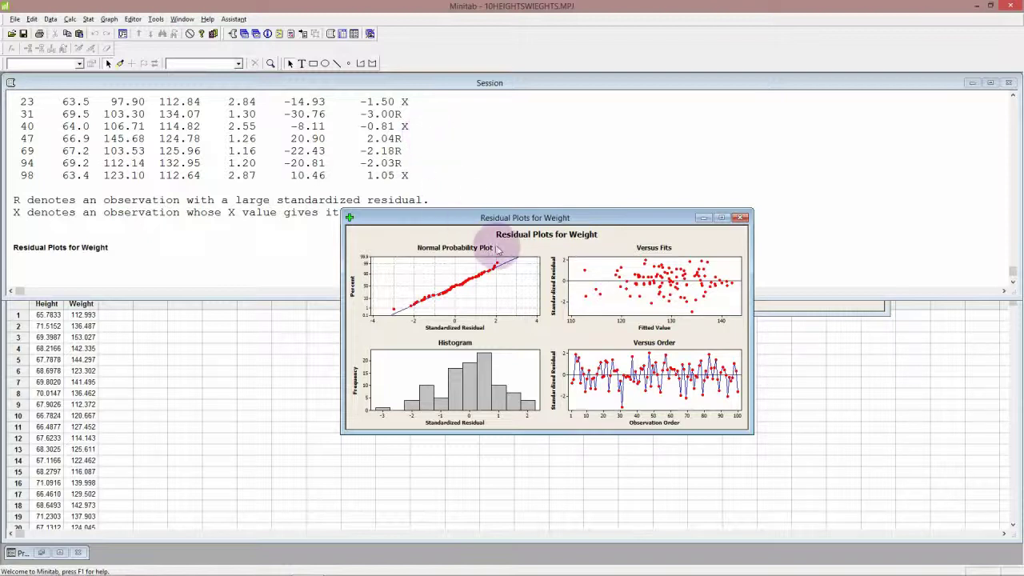
click(588, 5)
Shift the residual plots window left and down beside the scatterplot, keeping it in front.
drag(584, 210, 583, 119)
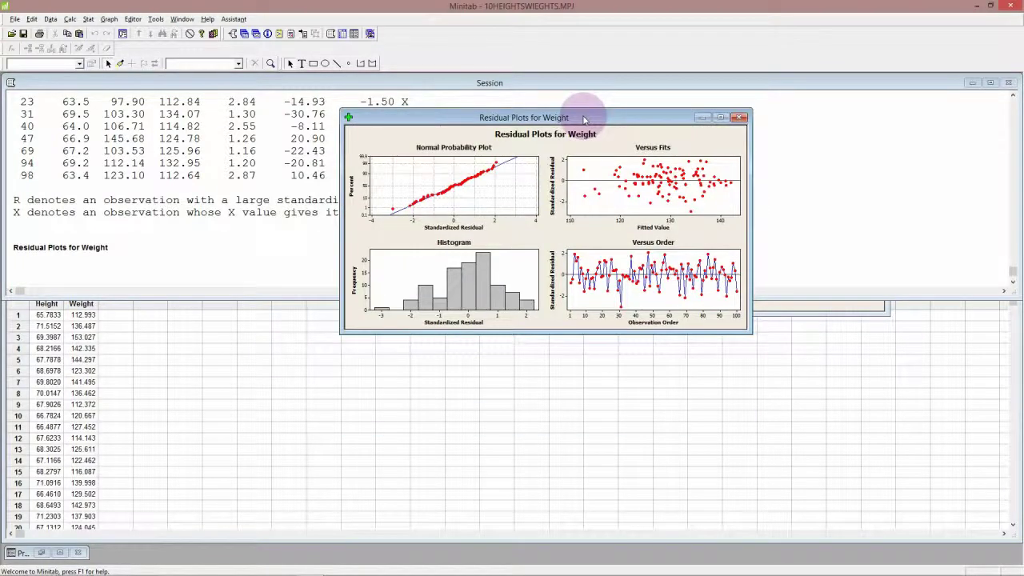
drag(604, 130, 431, 160)
click(661, 302)
click(472, 170)
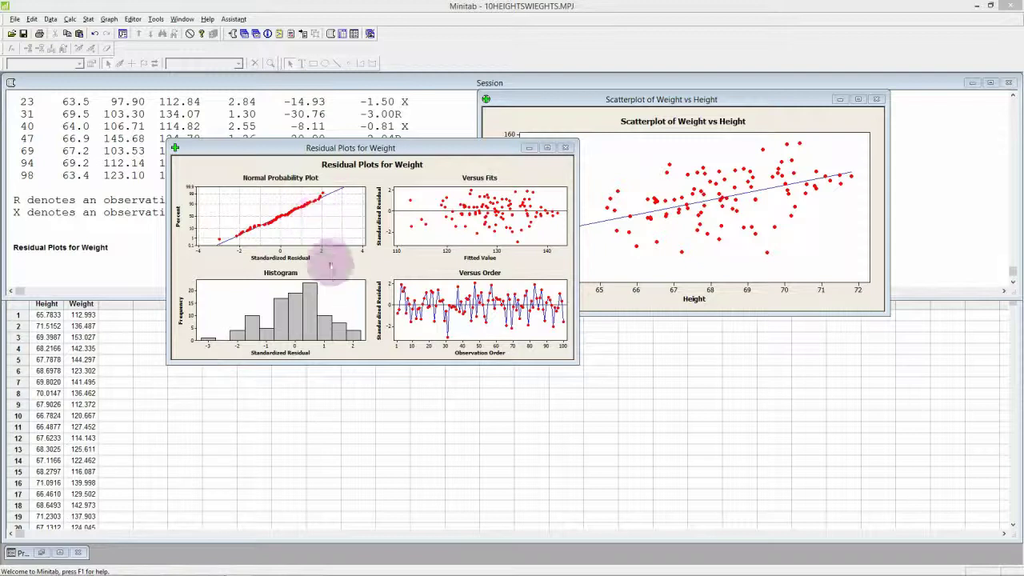
Drag the Weight residual plots window to the lower right and refocus the session output.
click(398, 150)
click(397, 150)
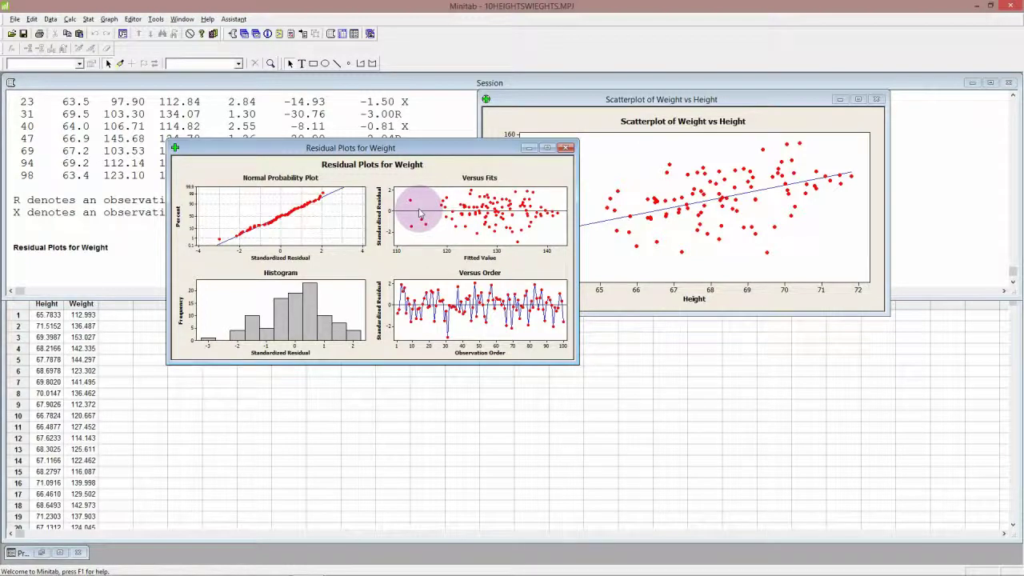
click(468, 152)
drag(462, 157, 842, 333)
click(149, 264)
Enlarge the session window and scroll up to the Weight versus Height regression output.
click(172, 301)
drag(181, 299, 179, 471)
scroll(192, 336, up, 9)
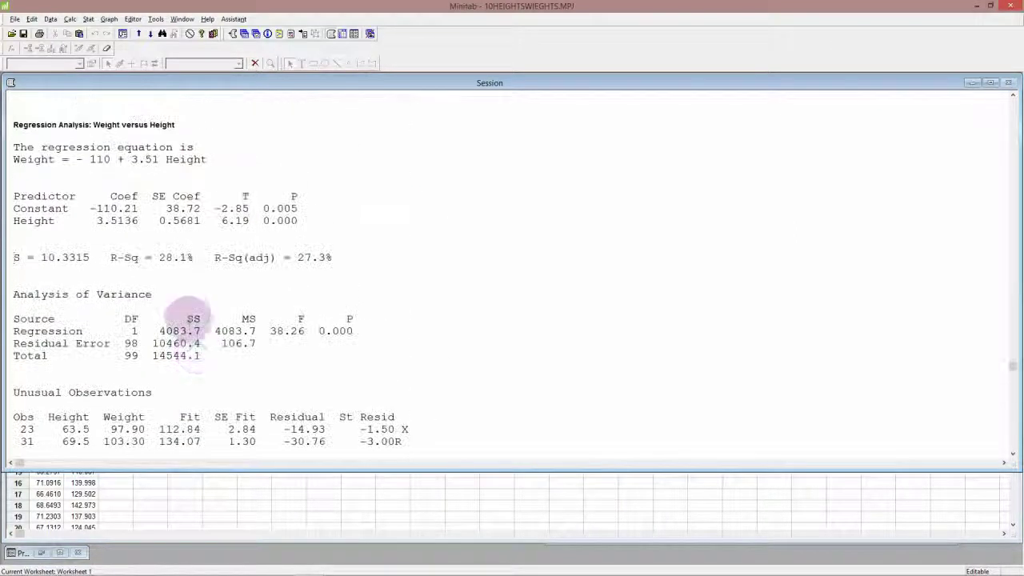
Highlight the Height coefficient row, then the R-Sq(adj) = 27.3% value.
drag(300, 224, 13, 219)
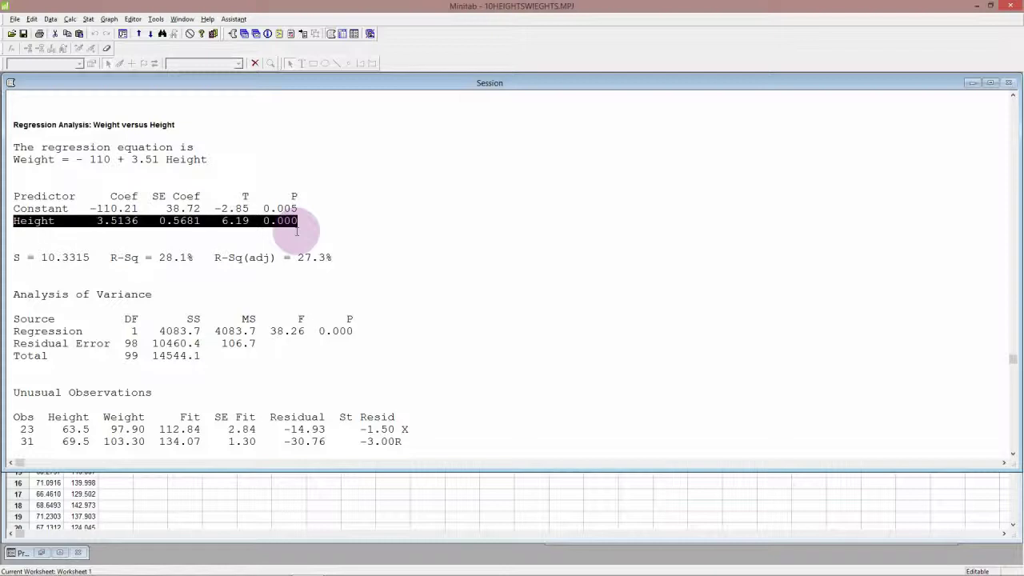
click(331, 257)
drag(333, 257, 214, 257)
Select the 27.3% R-Sq(adj) value and scroll down to the Unusual Observations table.
scroll(346, 330, down, 4)
scroll(347, 331, up, 3)
scroll(347, 330, down, 3)
scroll(409, 328, down, 1)
click(425, 481)
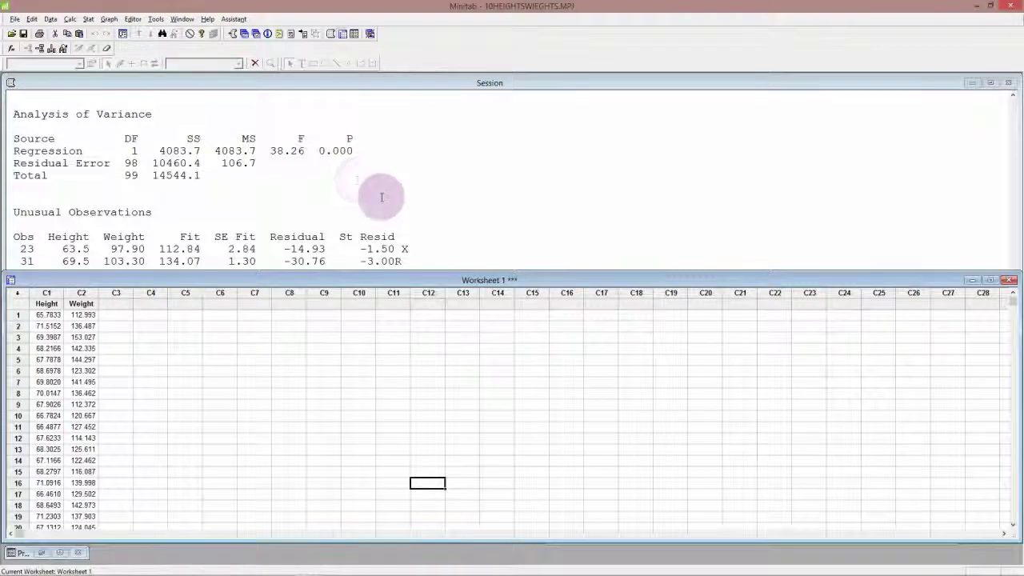
click(424, 234)
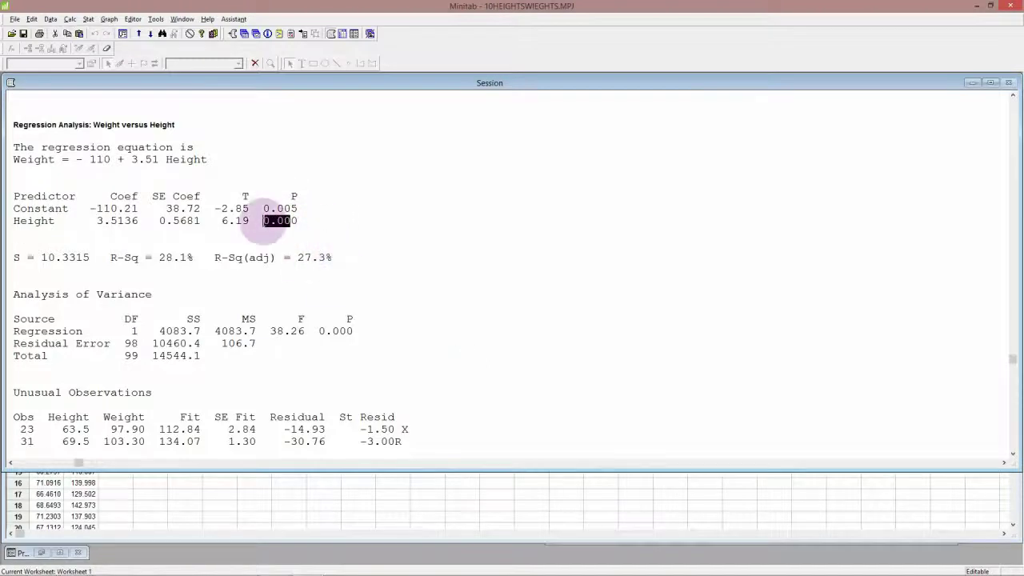
double_click(310, 257)
scroll(450, 412, down, 4)
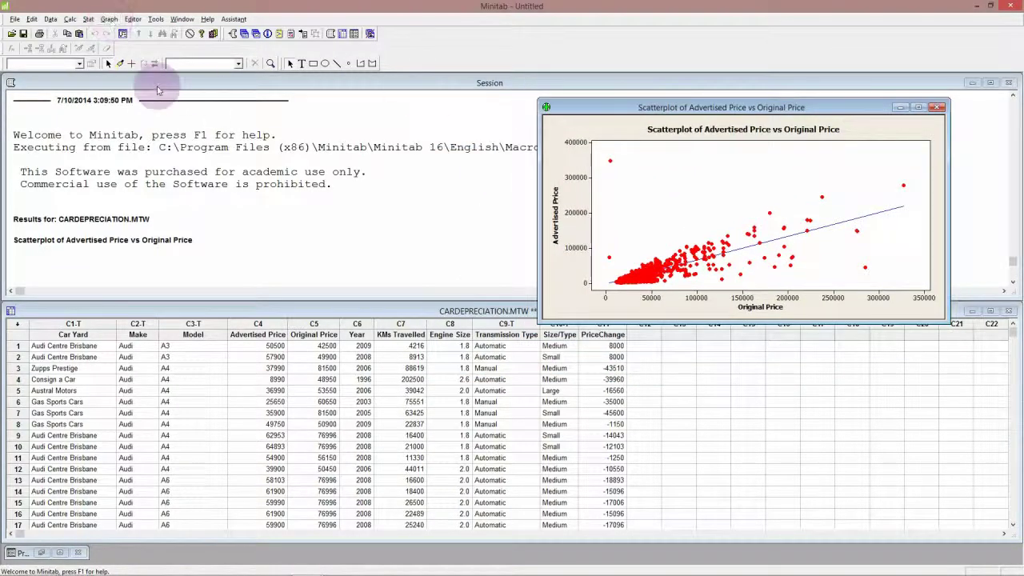
Regress Advertised Price on Original Price with residual plots and inspect the versus-fits plot.
click(109, 18)
click(109, 18)
click(88, 18)
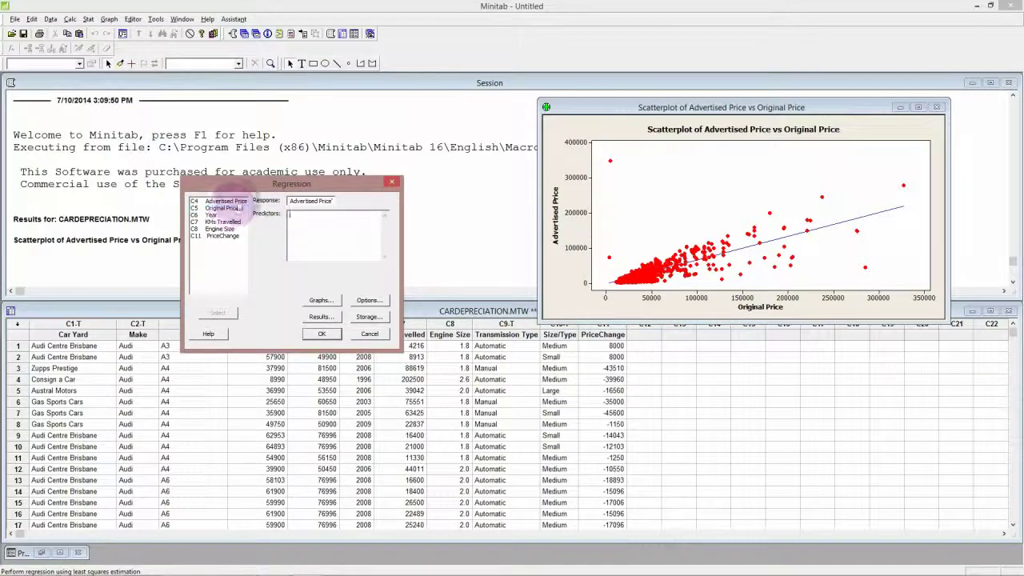
double_click(223, 207)
click(319, 301)
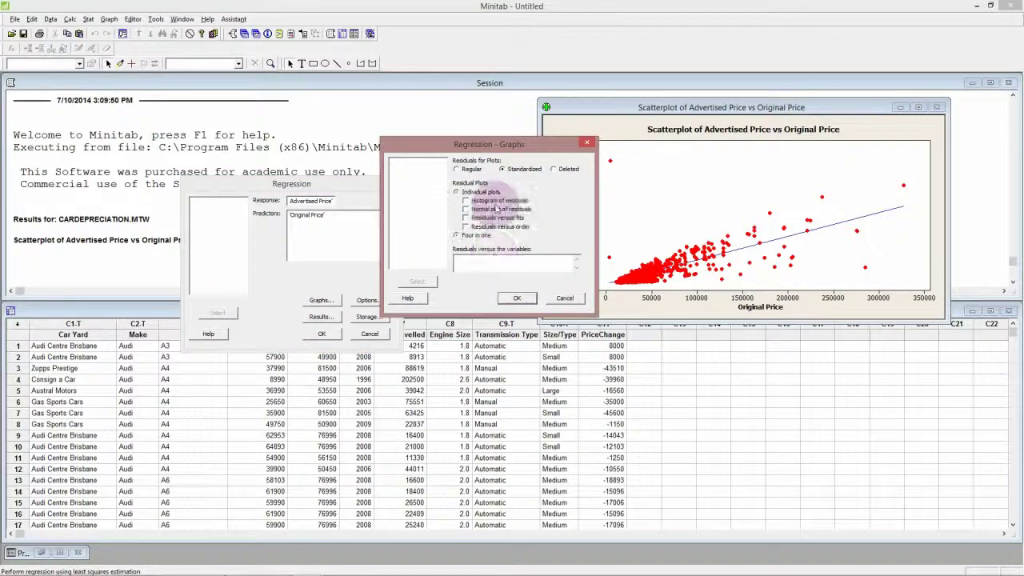
click(517, 297)
drag(320, 102, 613, 164)
click(562, 221)
drag(545, 169, 582, 132)
click(214, 185)
click(215, 185)
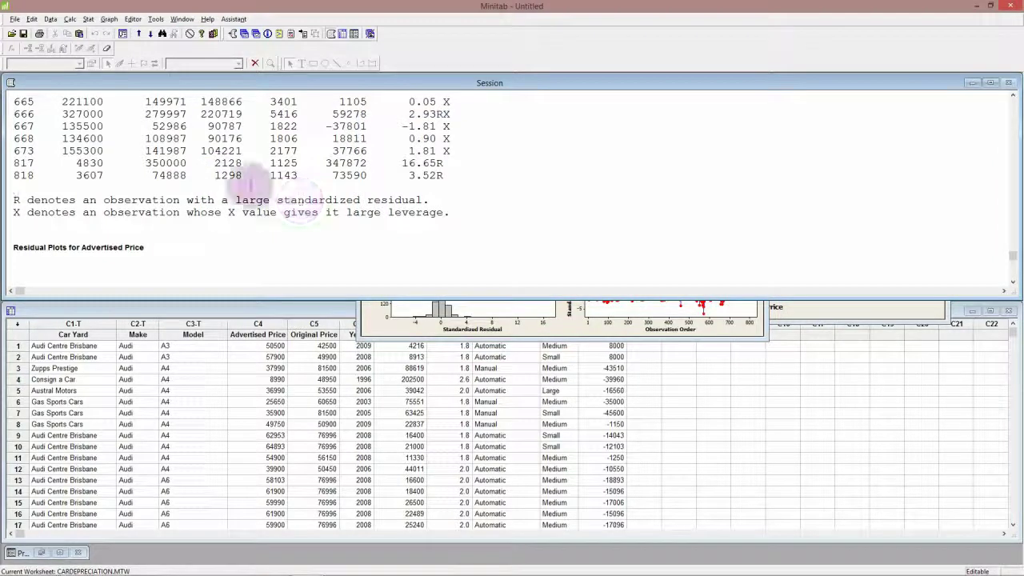
scroll(312, 184, up, 1)
scroll(317, 182, down, 1)
scroll(317, 182, up, 1)
scroll(317, 182, up, 1)
scroll(317, 183, down, 1)
scroll(317, 182, up, 1)
scroll(429, 254, down, 1)
scroll(429, 254, up, 2)
scroll(429, 255, down, 1)
scroll(430, 254, up, 5)
scroll(430, 254, down, 1)
scroll(429, 254, up, 7)
scroll(429, 254, down, 5)
scroll(429, 254, up, 3)
scroll(430, 250, down, 15)
click(564, 320)
click(564, 320)
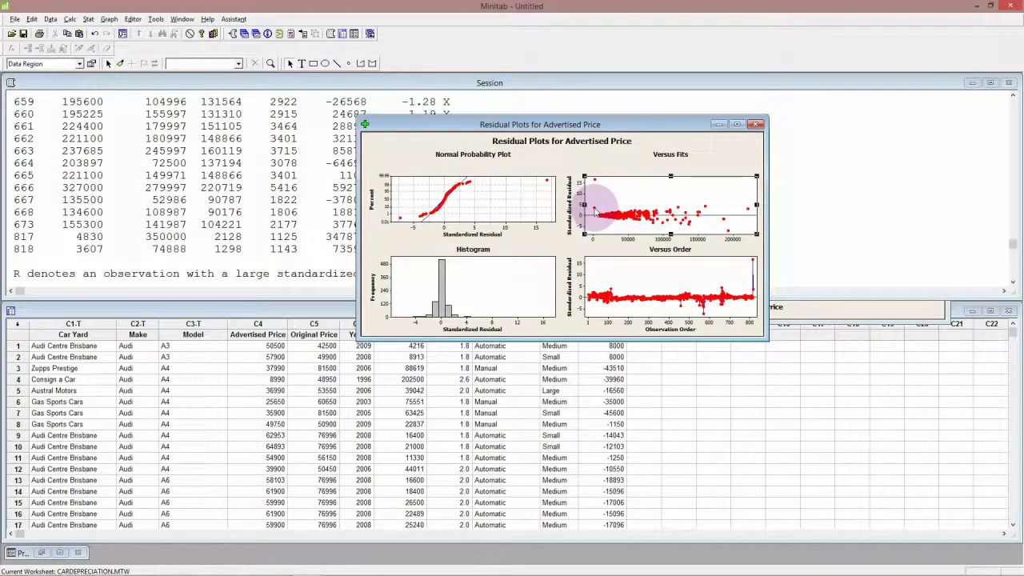
Select worksheet rows 817–818 and delete them with Delete Cells.
click(676, 424)
drag(1013, 445, 999, 514)
click(22, 368)
drag(22, 368, 23, 378)
right_click(23, 377)
key(Escape)
right_click(22, 378)
click(42, 280)
Rerun the Advertised Price on Original Price regression with standardized four-in-one residual plots.
click(88, 19)
click(88, 19)
click(88, 18)
mouse_move(104, 43)
click(195, 45)
click(515, 359)
click(665, 398)
click(517, 392)
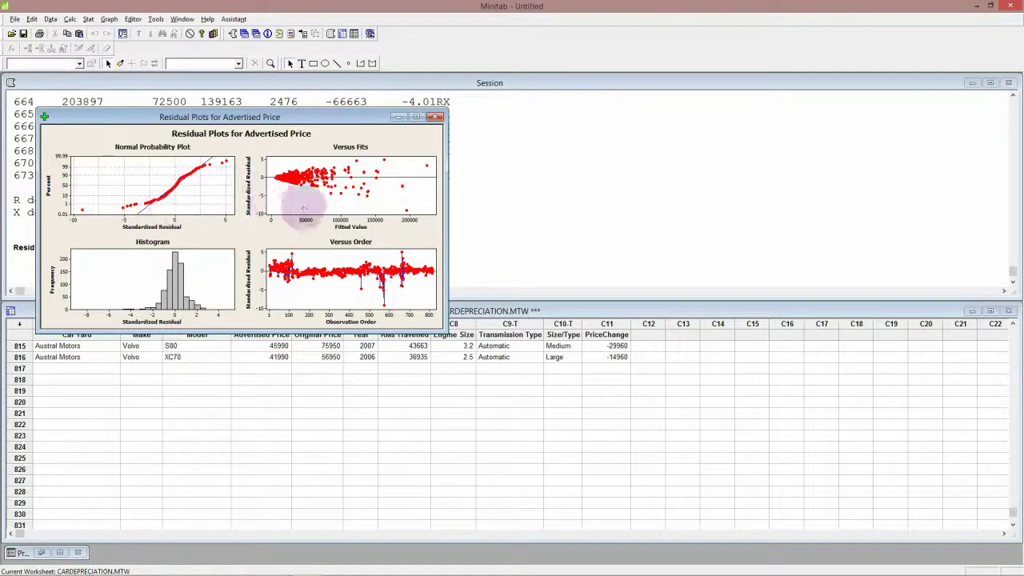
Move the Residual Plots window to the lower right, off the session's unusual-observation notes.
drag(292, 119, 691, 259)
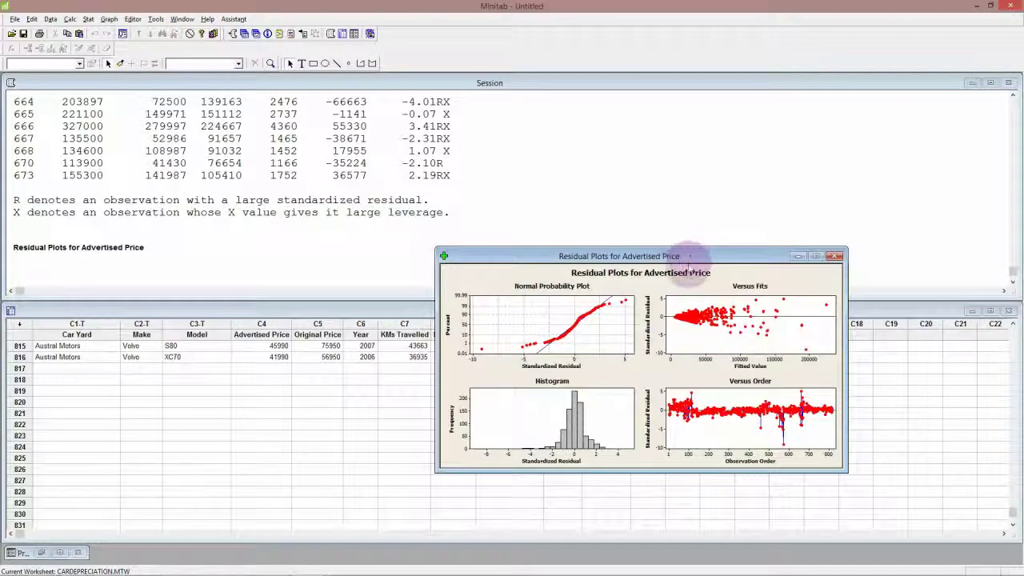
Bring the session forward and highlight the Original Price coefficient row and R-Sq(adj) 71.0%.
click(367, 245)
scroll(367, 240, up, 7)
scroll(368, 236, down, 3)
scroll(369, 237, up, 15)
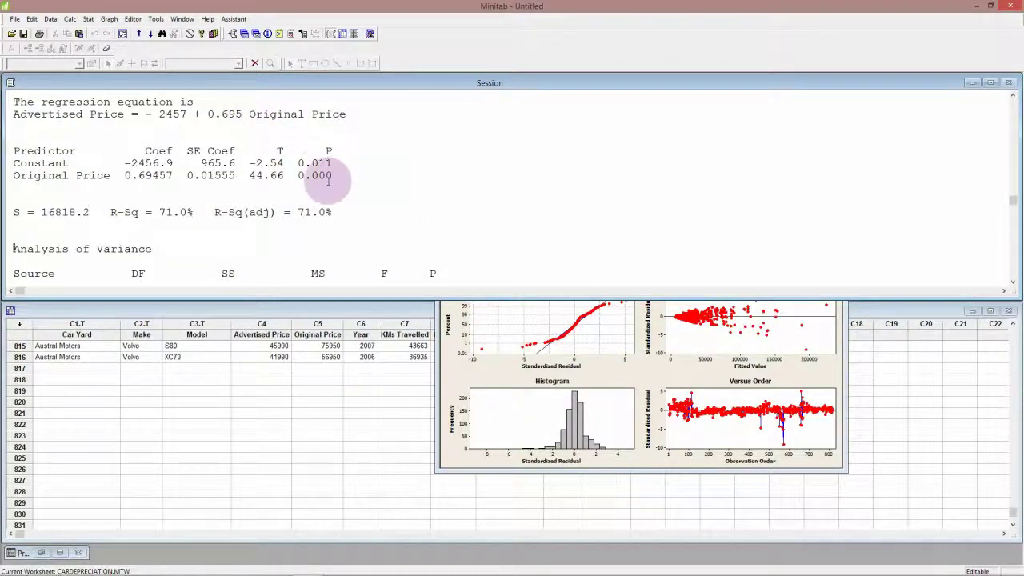
drag(340, 175, 16, 176)
drag(335, 212, 215, 211)
Stretch the Session window over the worksheet, highlight R-Sq(adj) 60.2%, and scroll through the output.
drag(362, 300, 366, 439)
scroll(311, 192, down, 20)
scroll(306, 192, up, 7)
drag(332, 176, 214, 175)
scroll(334, 233, down, 6)
scroll(333, 234, up, 6)
scroll(333, 234, down, 14)
scroll(333, 233, up, 8)
scroll(334, 233, down, 18)
scroll(333, 233, up, 10)
scroll(334, 234, down, 13)
scroll(333, 234, up, 5)
scroll(336, 232, down, 15)
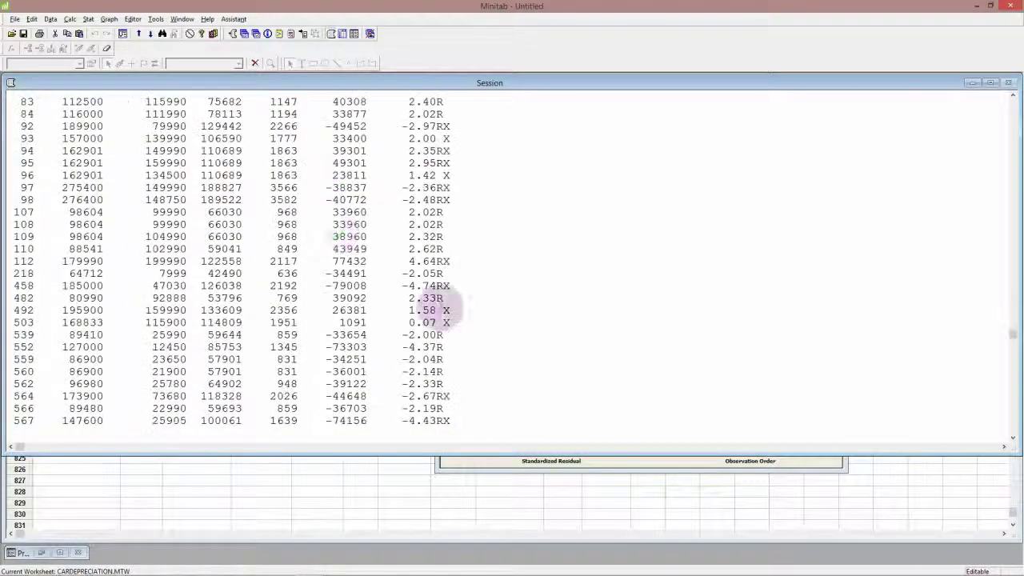
scroll(422, 314, up, 3)
scroll(422, 314, down, 4)
scroll(456, 331, down, 1)
scroll(293, 183, up, 1)
scroll(445, 313, up, 2)
scroll(448, 314, down, 3)
scroll(450, 312, up, 16)
scroll(451, 312, down, 9)
scroll(450, 312, up, 13)
scroll(451, 310, down, 4)
scroll(432, 292, up, 7)
scroll(428, 280, down, 3)
scroll(472, 336, up, 2)
scroll(417, 270, up, 1)
Restore the minimized Residual Plots window and move it up and to the right.
double_click(499, 462)
double_click(499, 466)
drag(532, 253, 604, 181)
Open BouncingGolfBalls.MTW into the project and raise the Session border to enlarge the worksheet.
mouse_move(80, 568)
click(90, 480)
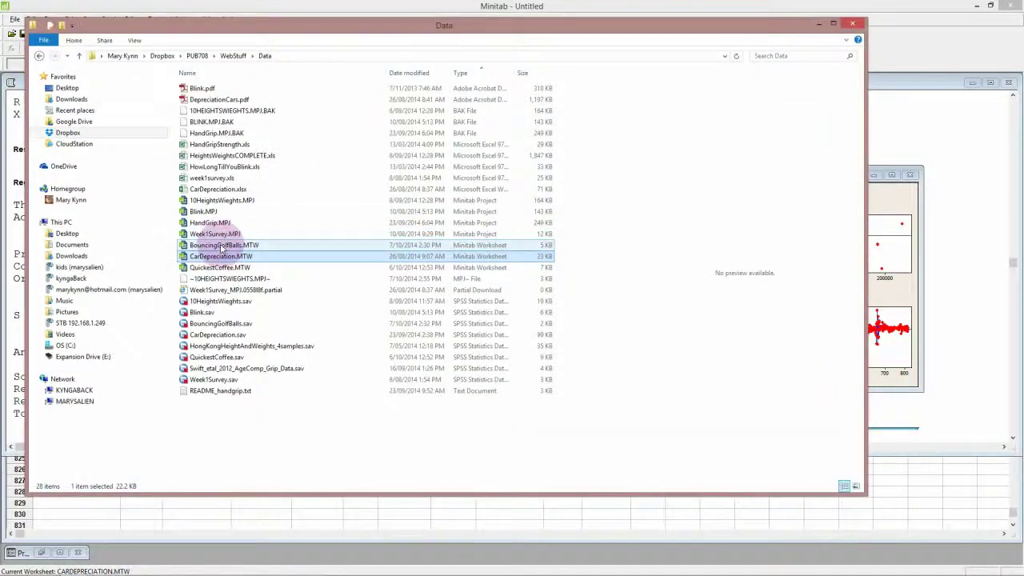
click(221, 246)
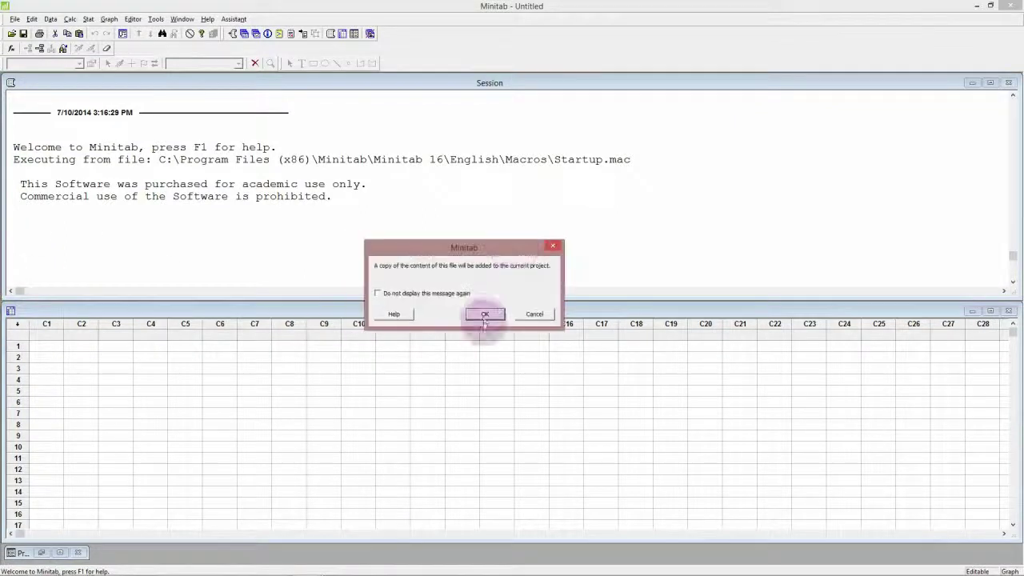
click(485, 313)
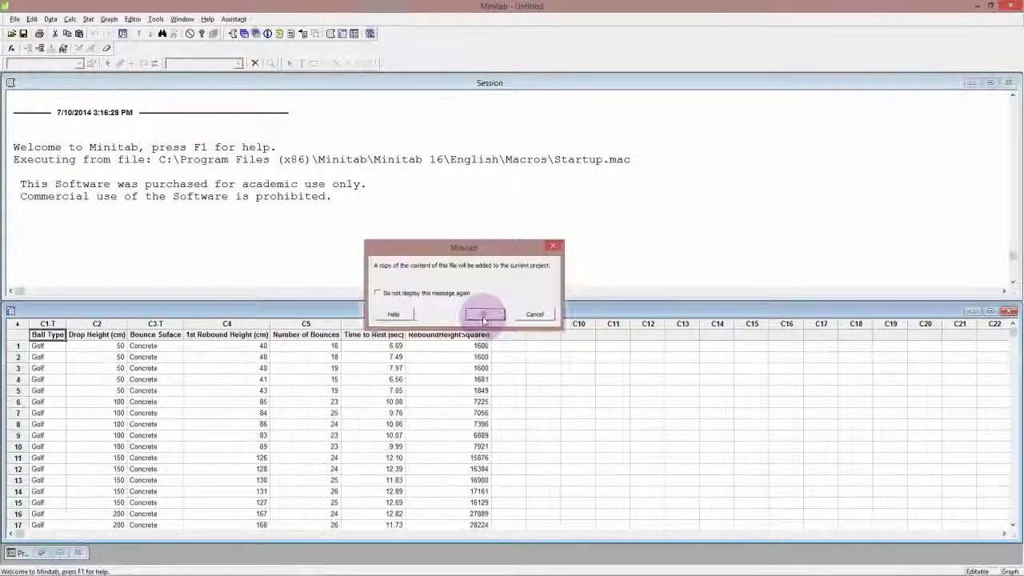
click(485, 316)
drag(493, 297, 493, 186)
drag(492, 293, 492, 133)
Start a new scatterplot of the With Regression type.
click(93, 19)
click(94, 19)
click(93, 18)
click(120, 31)
click(527, 260)
click(511, 362)
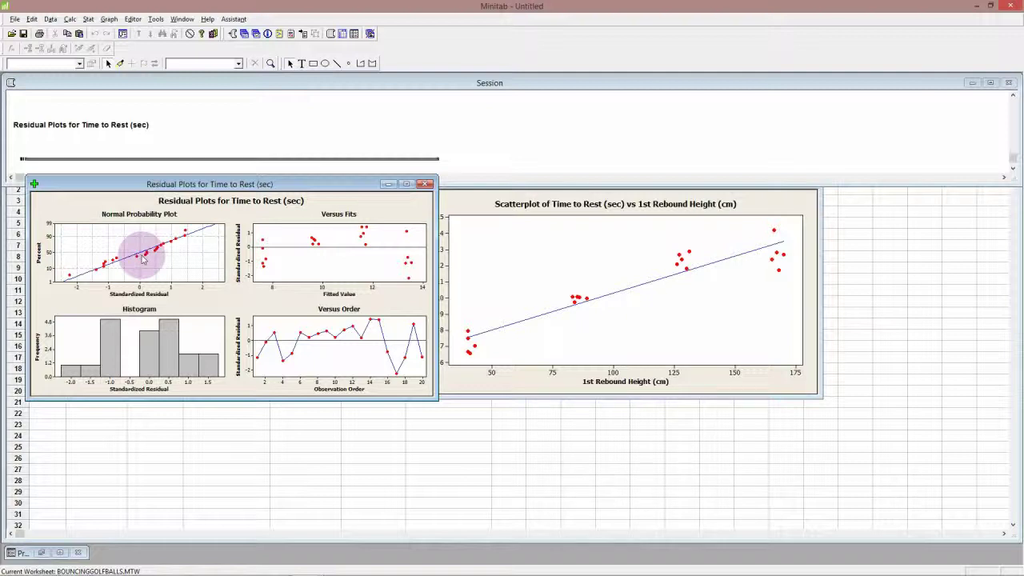
Start another With Regression scatterplot from the existing plot.
click(478, 220)
click(109, 19)
click(109, 18)
click(108, 18)
click(109, 18)
click(109, 19)
click(126, 30)
click(526, 260)
click(516, 362)
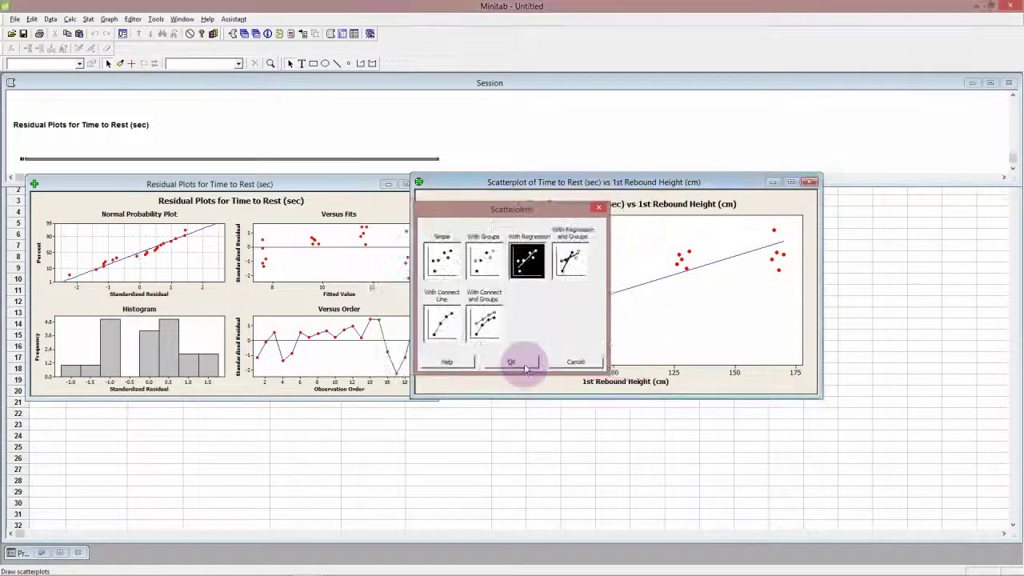
click(516, 362)
Set the fitted line's model order to Quadratic in Data View and draw the plot.
click(616, 305)
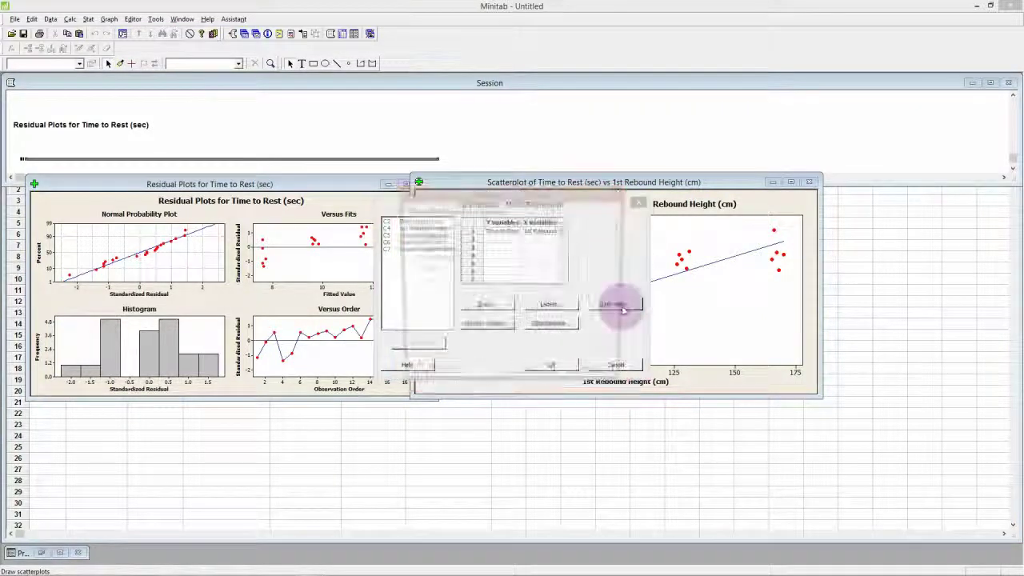
click(460, 211)
click(524, 374)
click(552, 362)
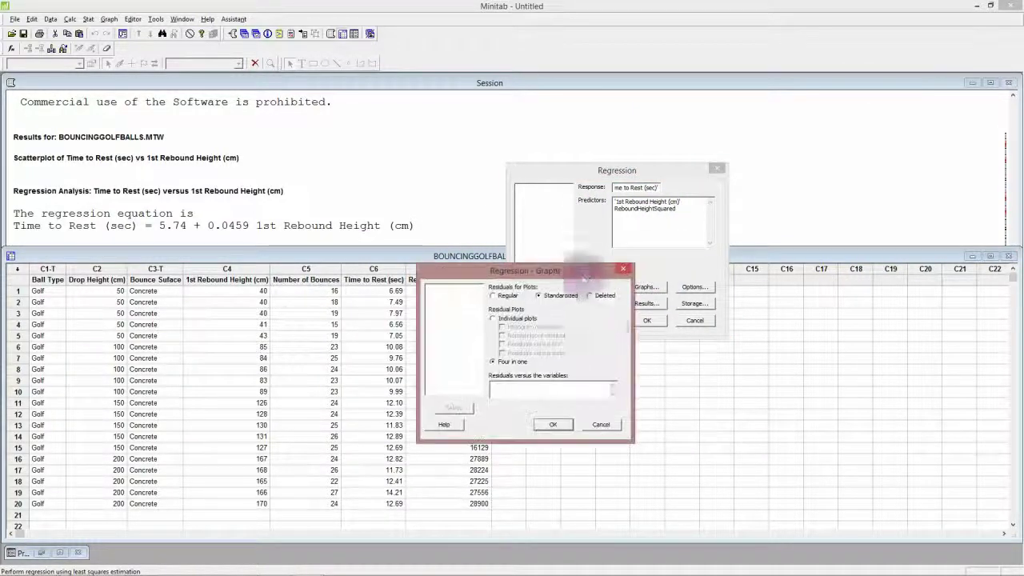
Run the two-predictor regression with four-in-one residual plots and view the results.
click(552, 424)
click(646, 320)
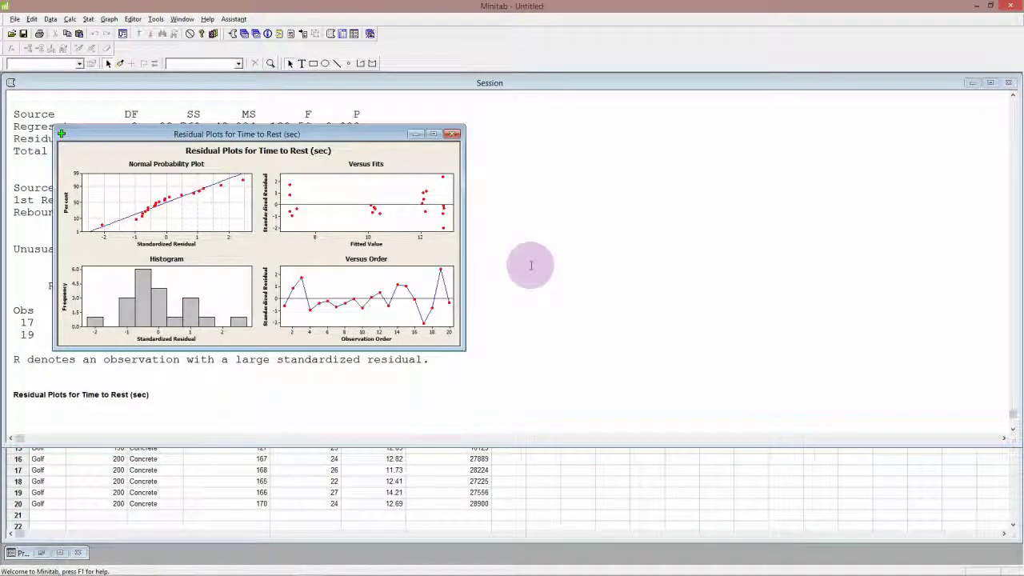
click(530, 265)
Highlight R-Sq(adj) = 93.3% in the session output, then return to the golf-ball worksheet.
scroll(291, 201, up, 2)
scroll(288, 192, down, 1)
scroll(320, 196, up, 3)
drag(340, 200, 222, 200)
scroll(454, 181, up, 1)
scroll(454, 182, down, 2)
scroll(454, 181, up, 2)
scroll(455, 182, down, 2)
click(507, 504)
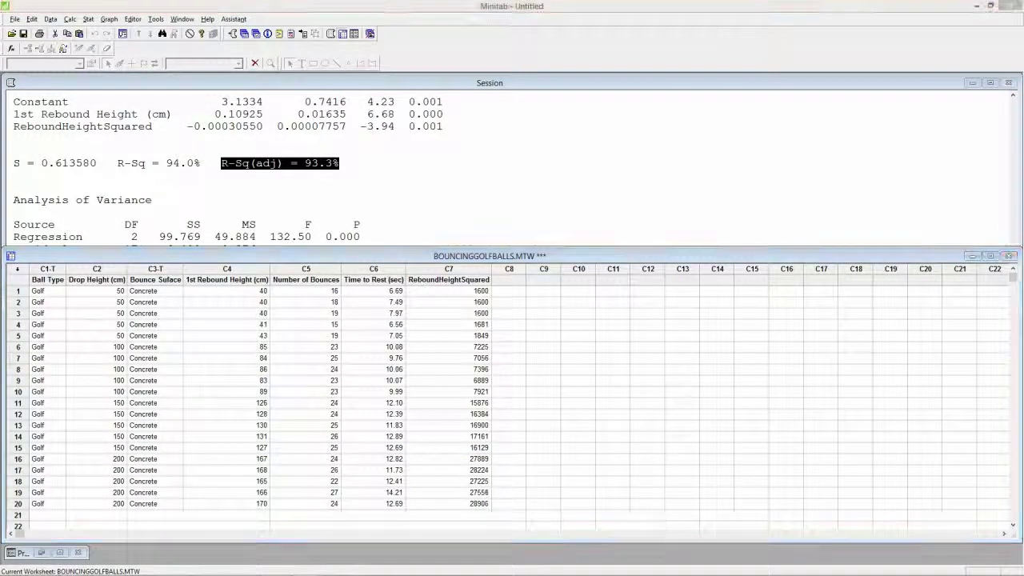